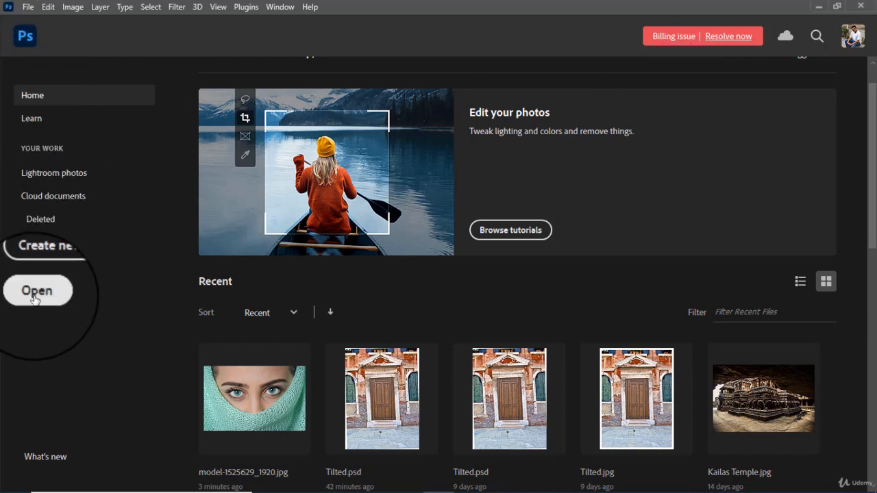
Open the photo model-1525629_1920 from the Section 6 Lecture 3 folder in Exercise Files
{"action": "left_click", "coordinate": [33, 293]}
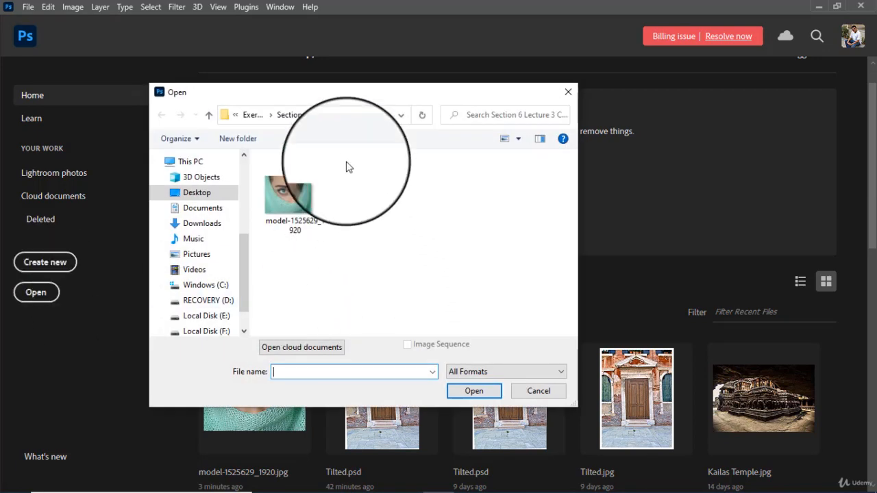
{"action": "left_click", "coordinate": [252, 114]}
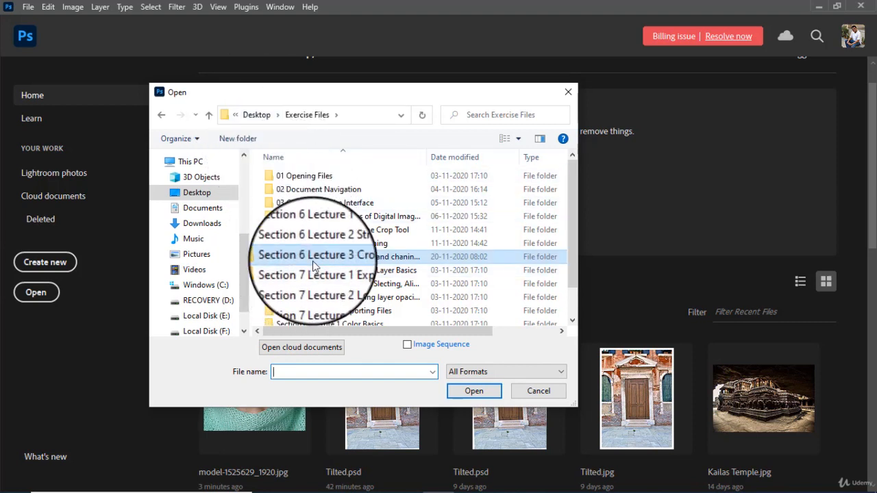
{"action": "double_click", "coordinate": [385, 264]}
{"action": "left_click", "coordinate": [289, 224]}
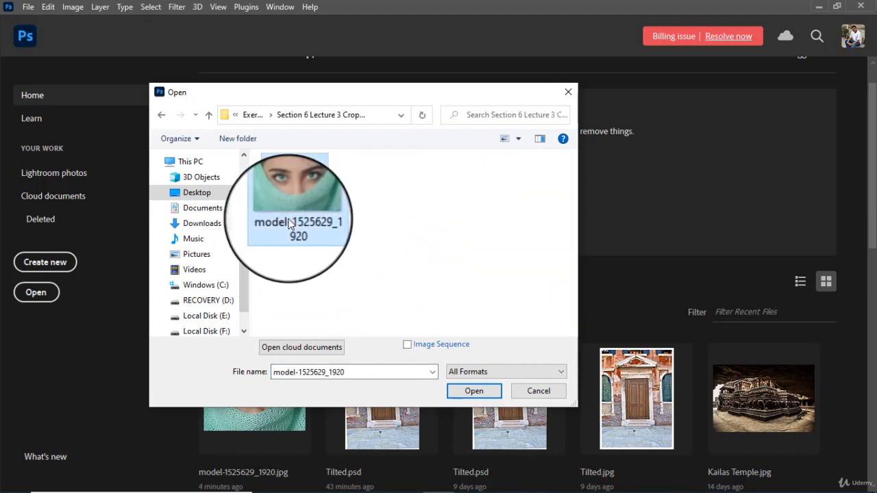
{"action": "left_click", "coordinate": [461, 388]}
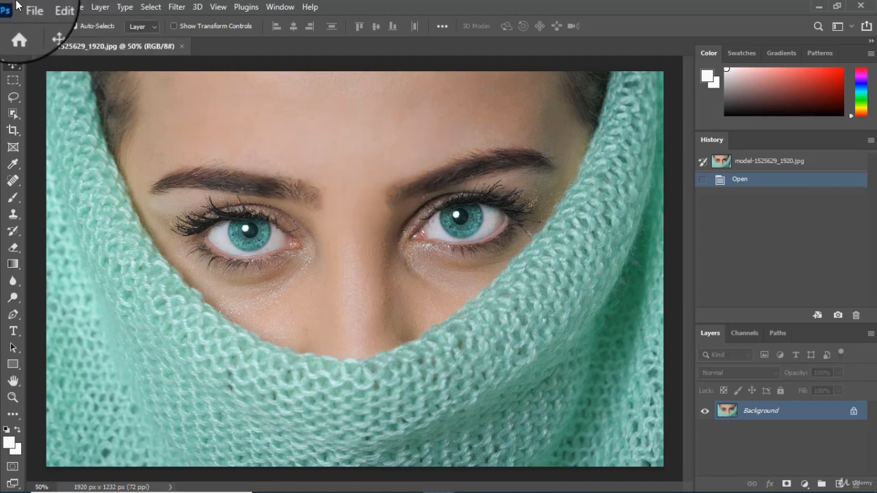
Try to set the image size to 5 inches wide and 4 inches high
{"action": "left_click", "coordinate": [83, 8]}
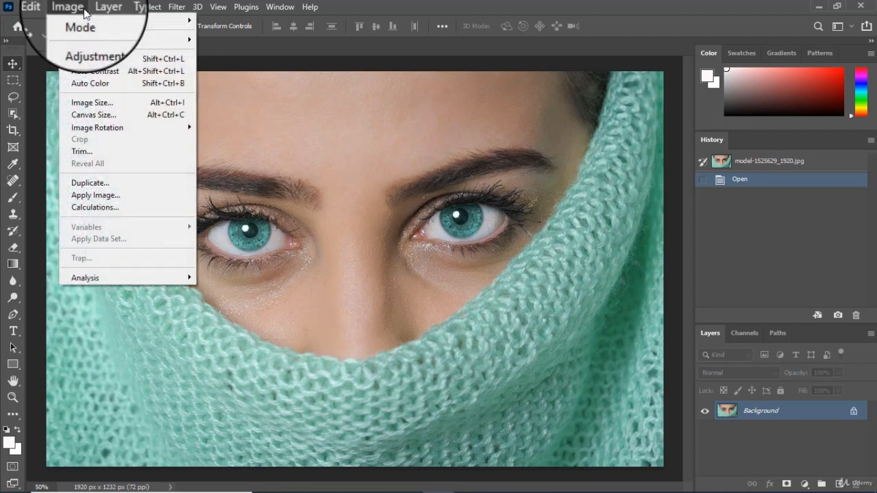
{"action": "left_click", "coordinate": [87, 105]}
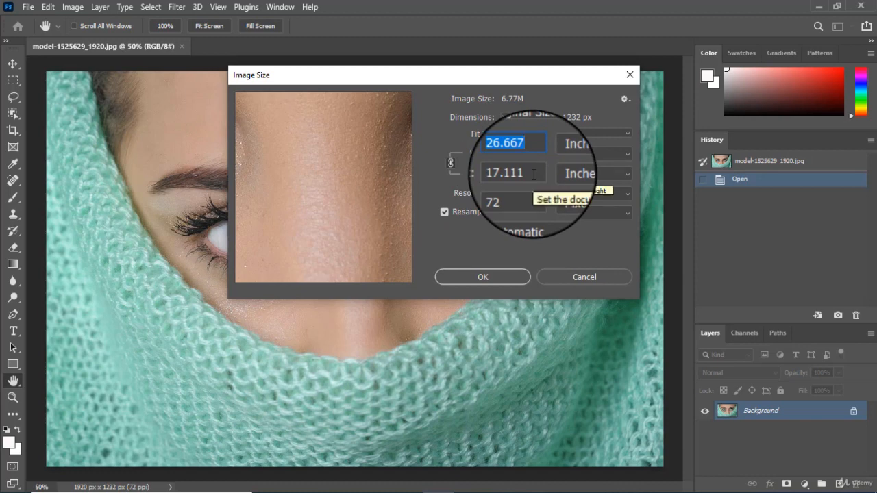
{"action": "type", "text": "5"}
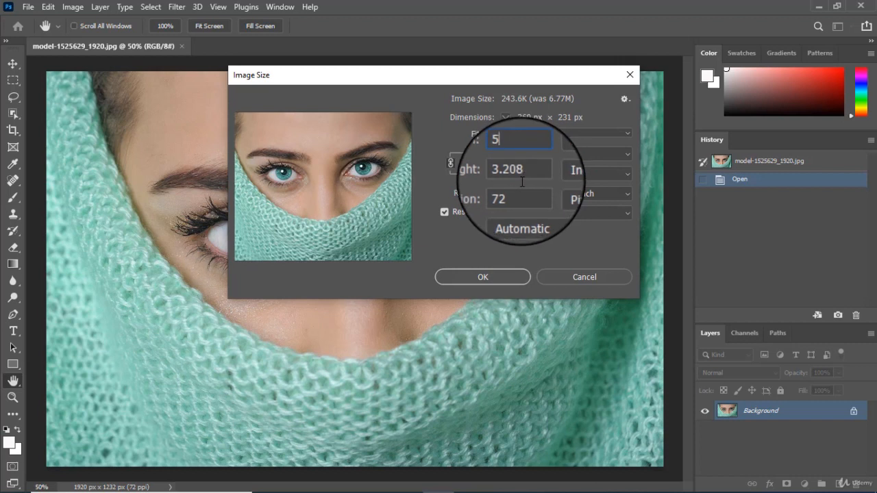
{"action": "key", "text": "Tab"}
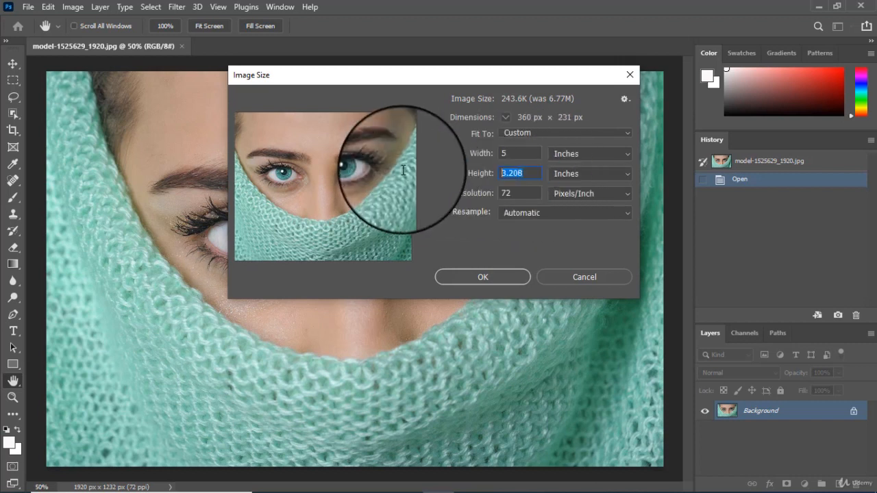
{"action": "type", "text": "4"}
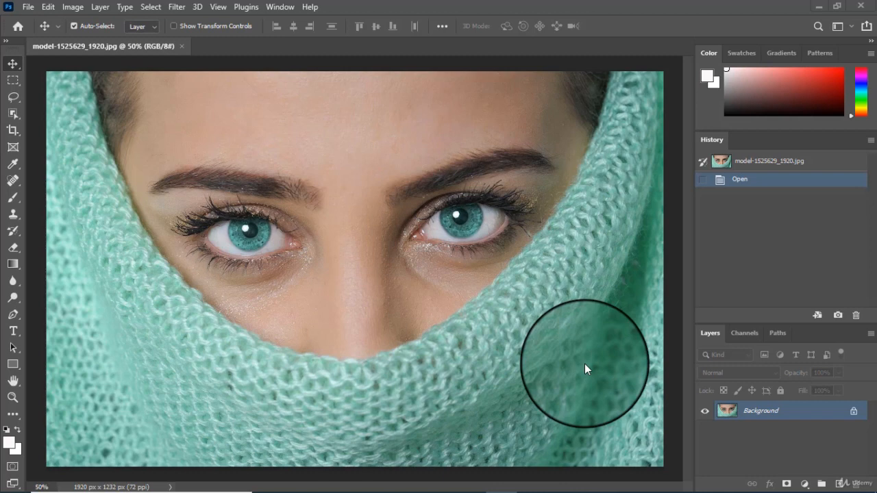
Preview a 1 : 1 (Square) crop on the photo
{"action": "left_click", "coordinate": [15, 132]}
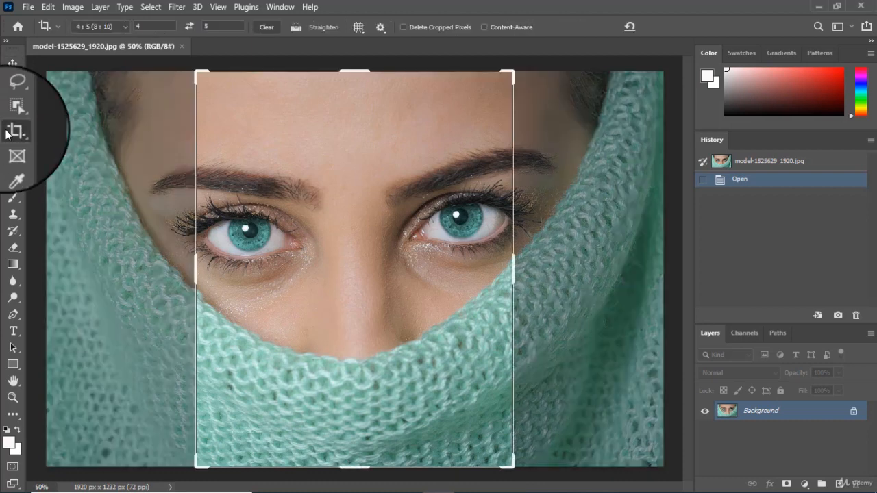
{"action": "left_click", "coordinate": [124, 27]}
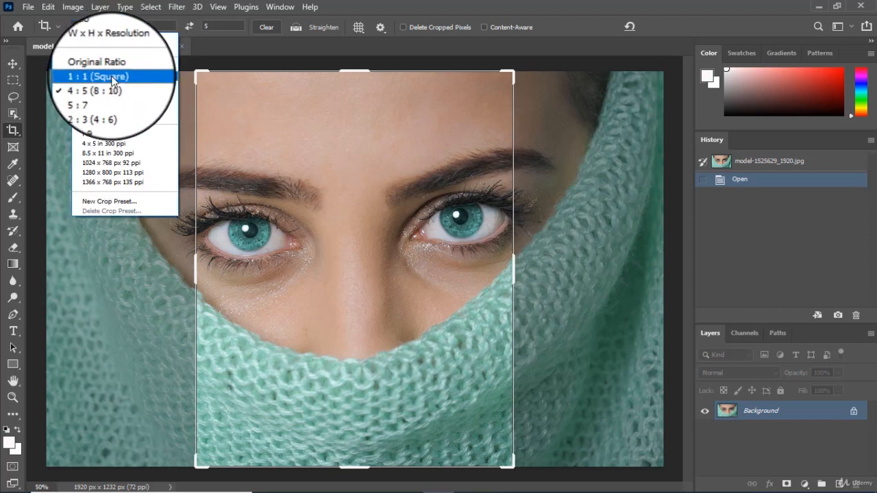
{"action": "left_click", "coordinate": [111, 76]}
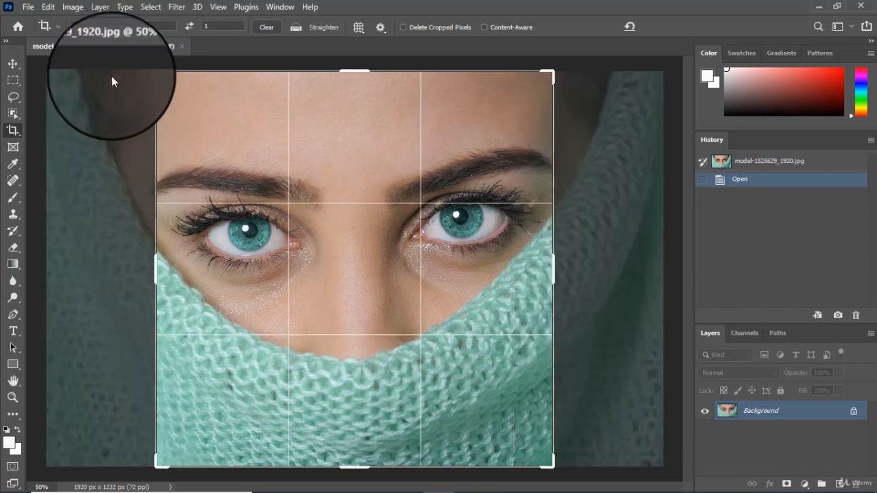
Crop the photo with the 4 : 5 (8 : 10) ratio, swapped to landscape with width 5 and height 4
{"action": "left_click", "coordinate": [128, 28]}
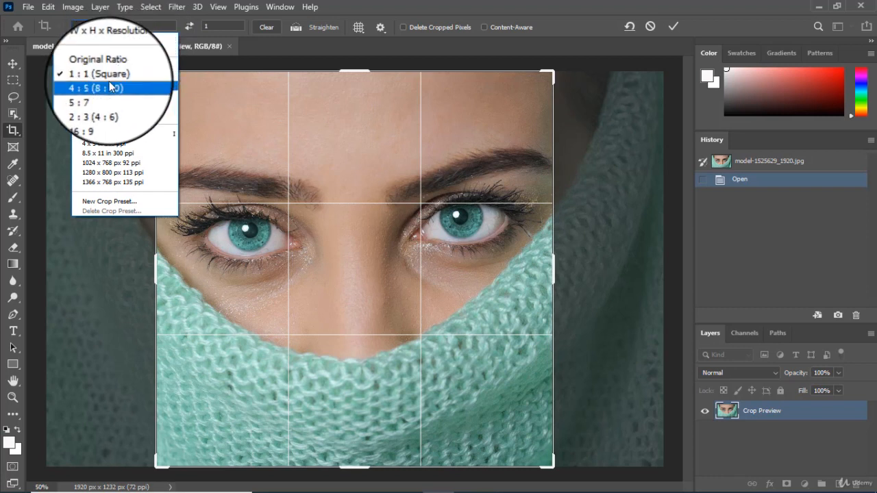
{"action": "left_click", "coordinate": [109, 87]}
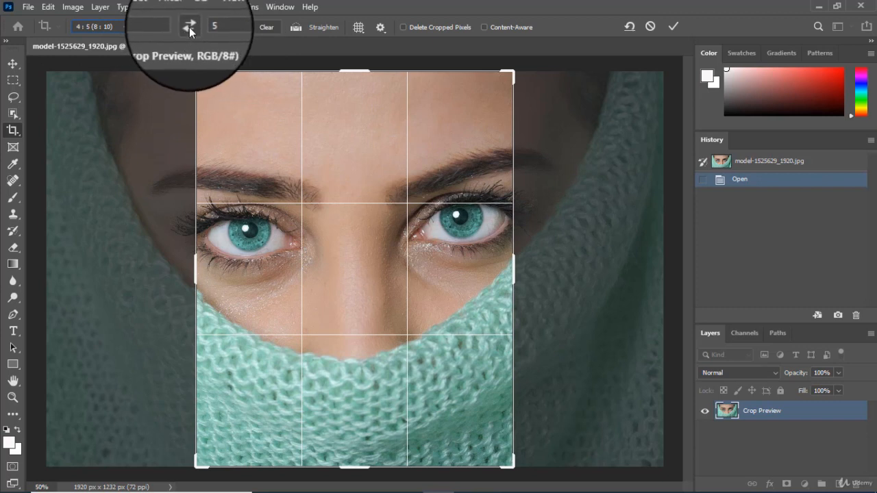
{"action": "left_click", "coordinate": [189, 26]}
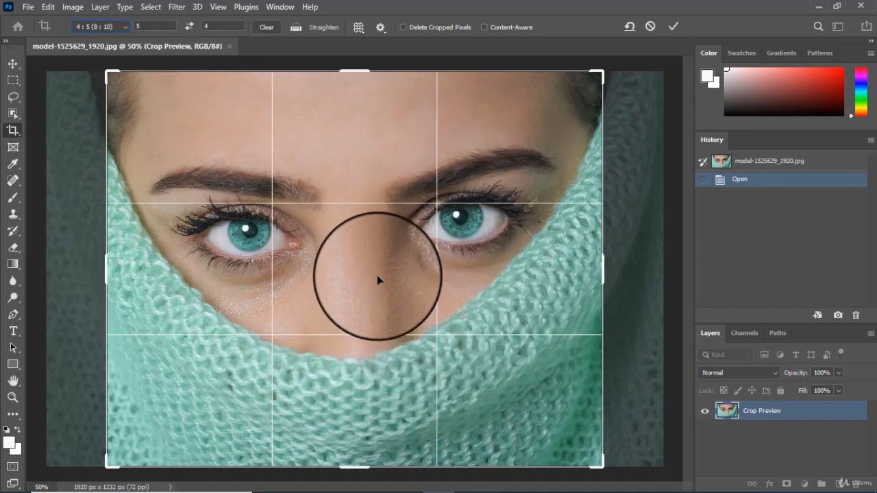
{"action": "left_click", "coordinate": [679, 28]}
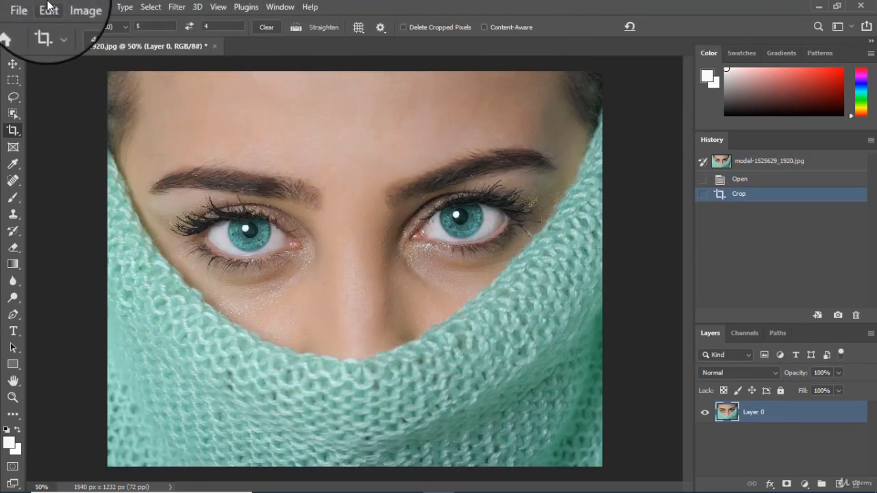
Resize the cropped image to a width of 5 inches, keeping its proportions linked
{"action": "left_click", "coordinate": [71, 8]}
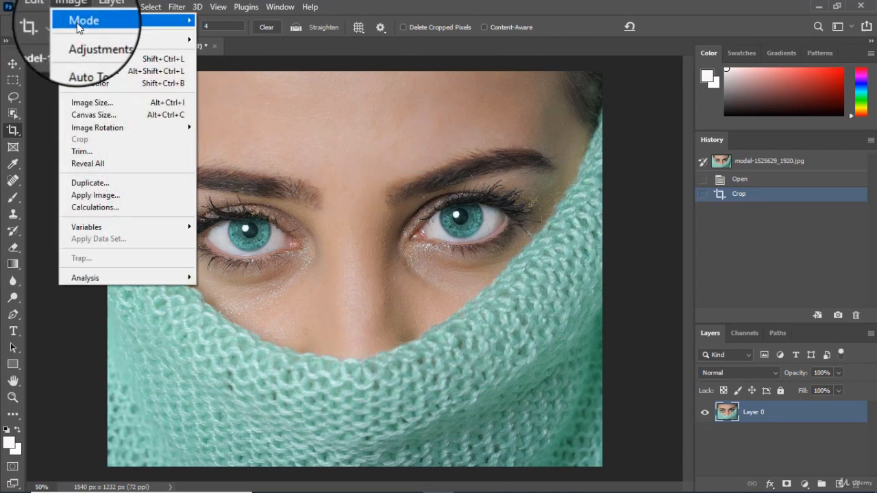
{"action": "left_click", "coordinate": [98, 106]}
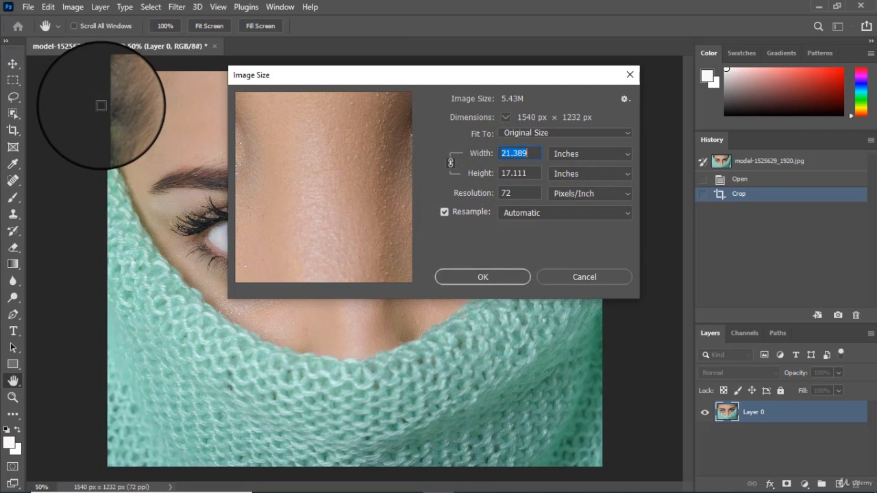
{"action": "type", "text": "5"}
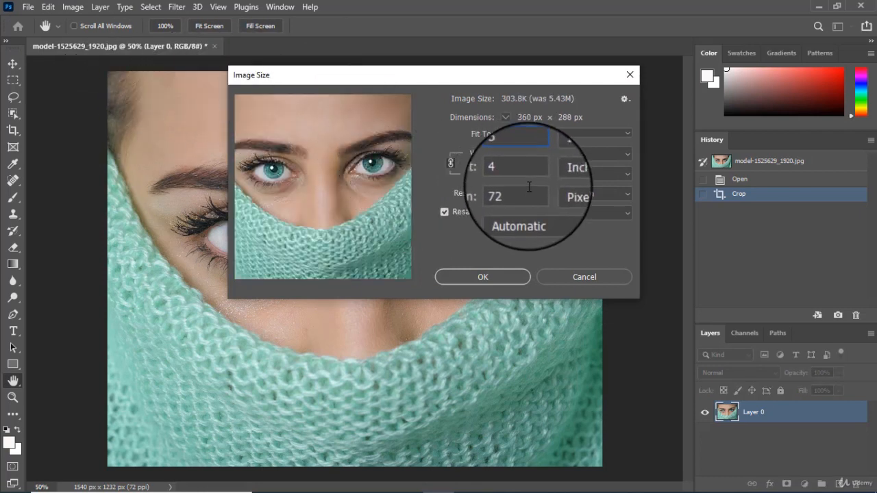
{"action": "left_click", "coordinate": [519, 281]}
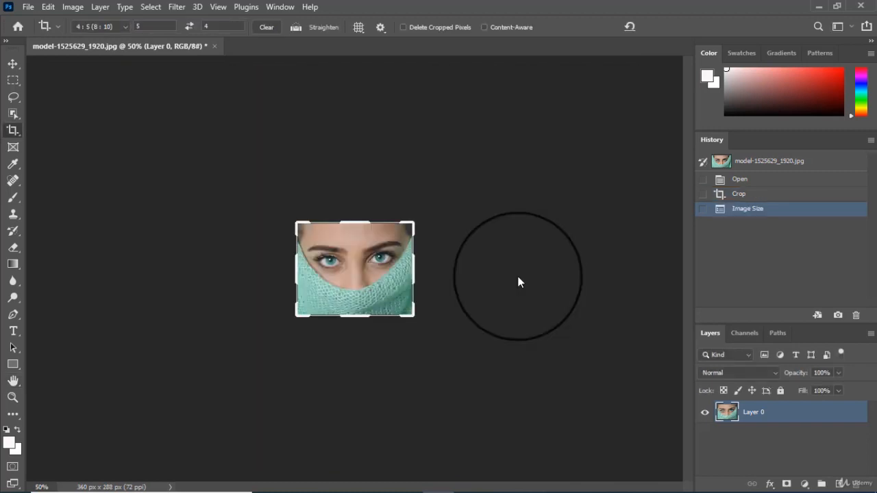
Revert the photo to its Open history state, discarding the crop and the resize
{"action": "key", "text": "ctrl+1"}
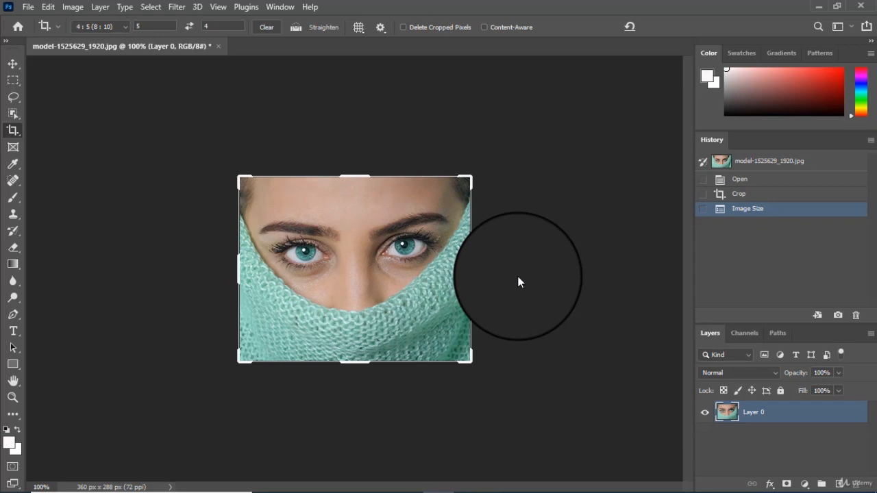
{"action": "left_click", "coordinate": [738, 179]}
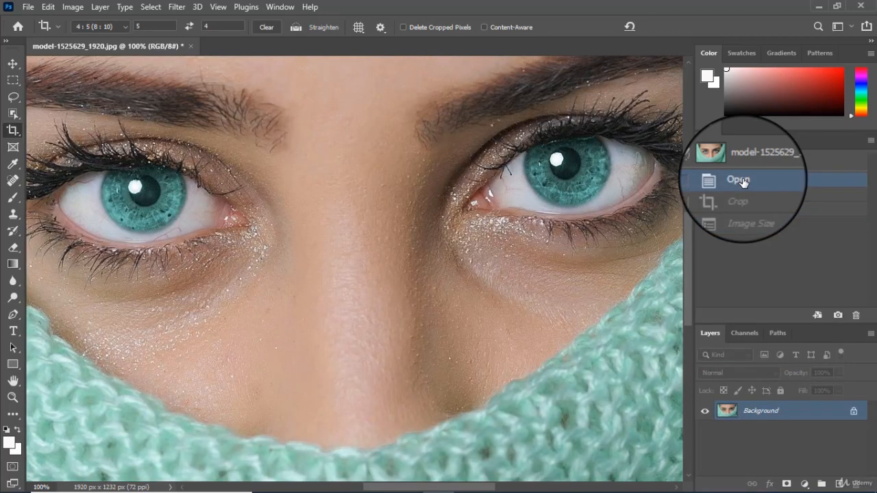
{"action": "key", "text": "ctrl+0"}
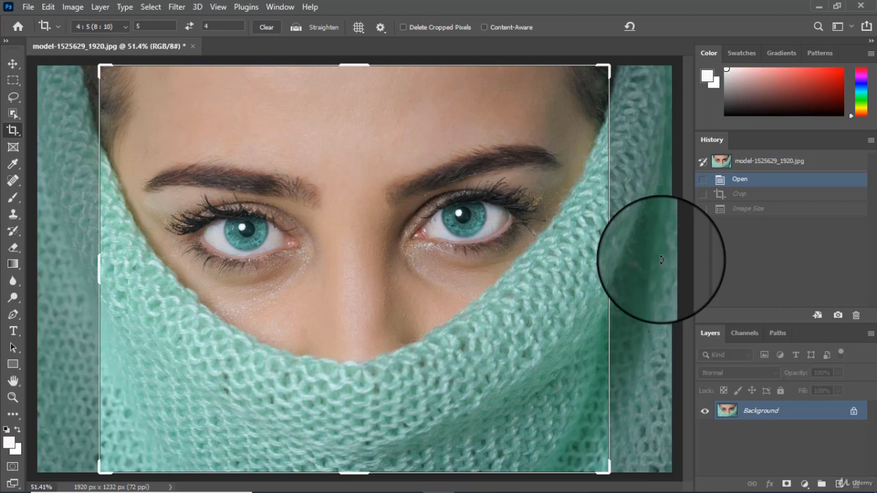
Crop the photo with the 4 x 5 in 300 ppi preset, swapped to 5 in wide by 4 in high
{"action": "left_click", "coordinate": [13, 137]}
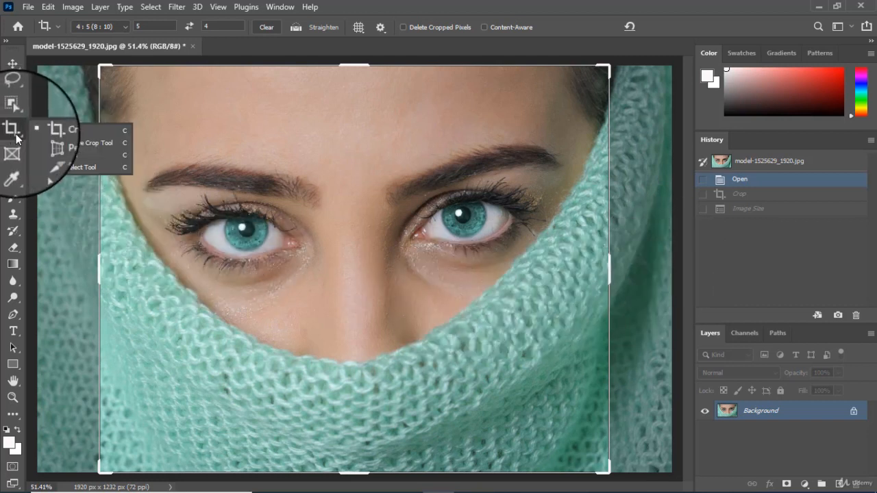
{"action": "left_click", "coordinate": [15, 136]}
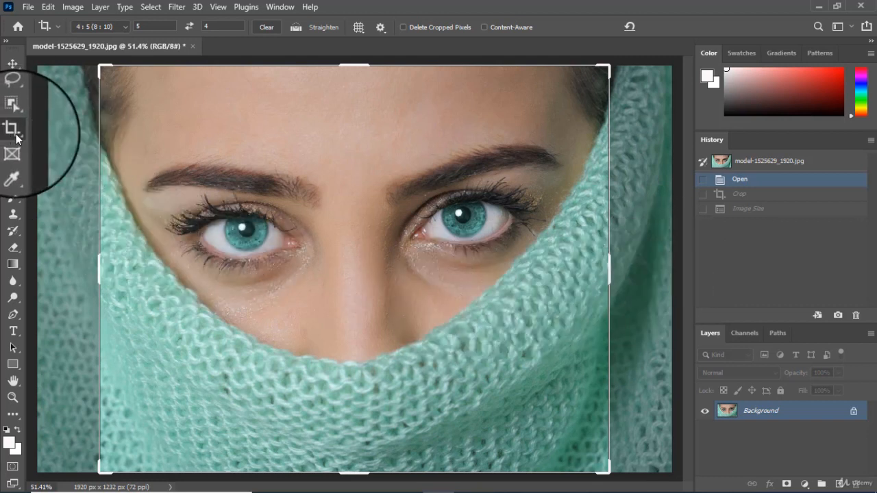
{"action": "left_click", "coordinate": [127, 27]}
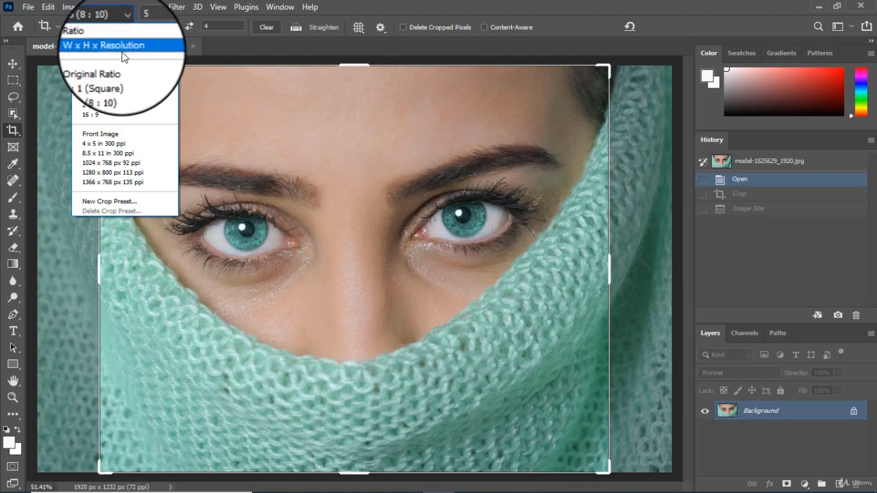
{"action": "left_click", "coordinate": [139, 146]}
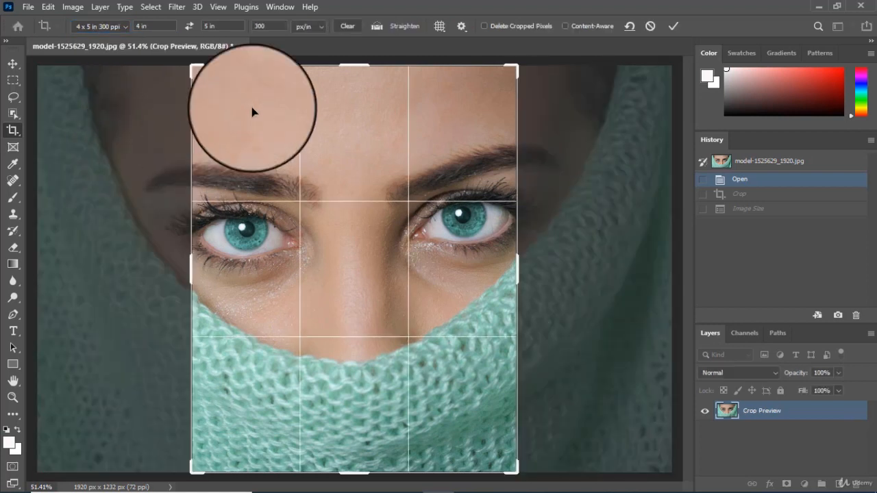
{"action": "left_click", "coordinate": [189, 26]}
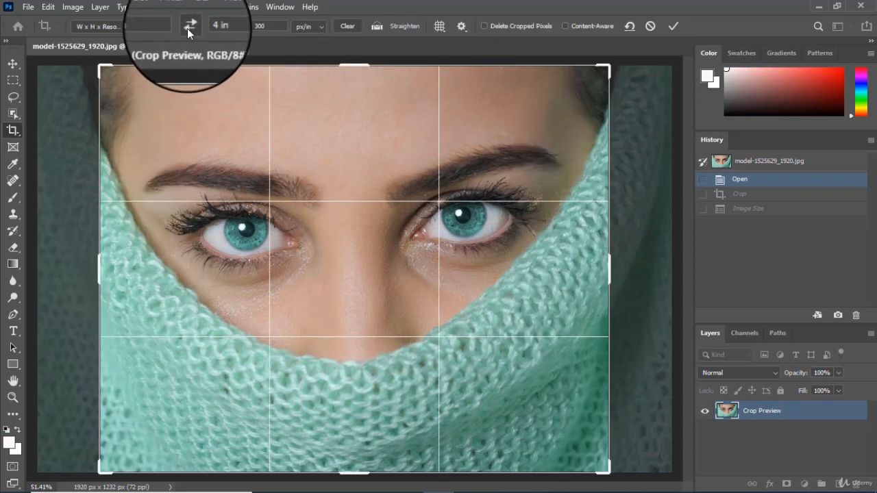
{"action": "left_click", "coordinate": [672, 26]}
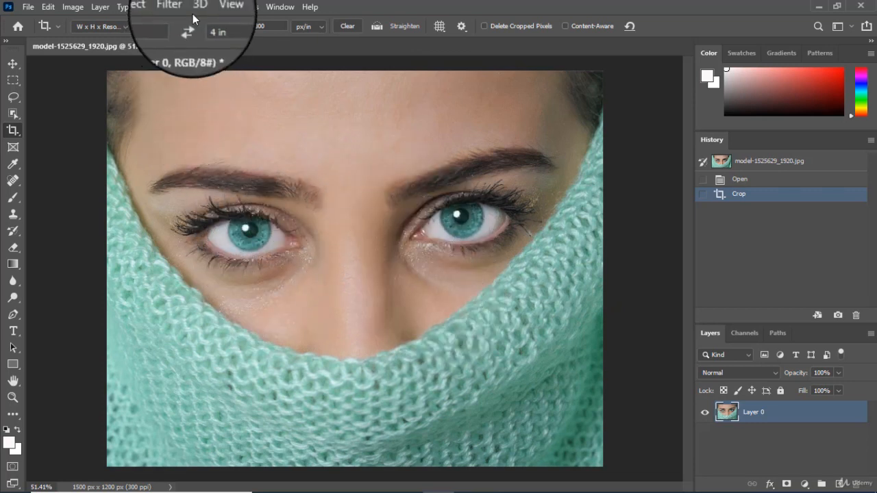
Check the cropped photo's width, height and resolution in Image Size
{"action": "left_click", "coordinate": [72, 7]}
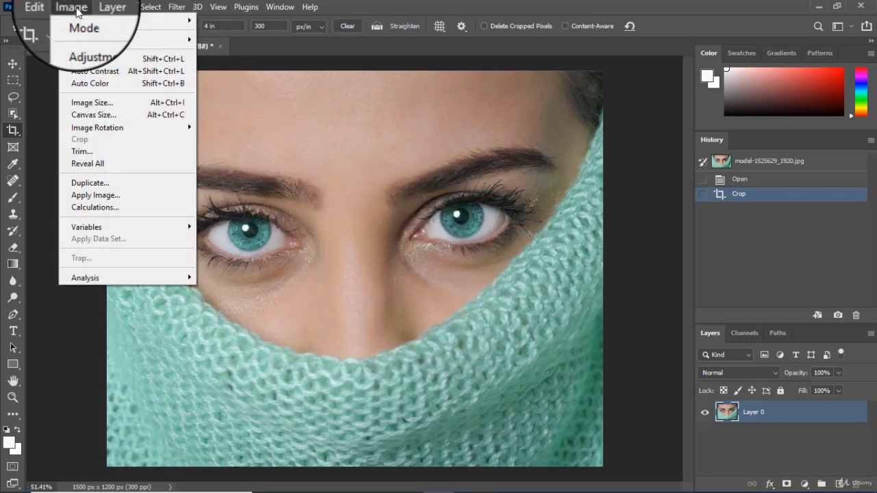
{"action": "left_click", "coordinate": [88, 104]}
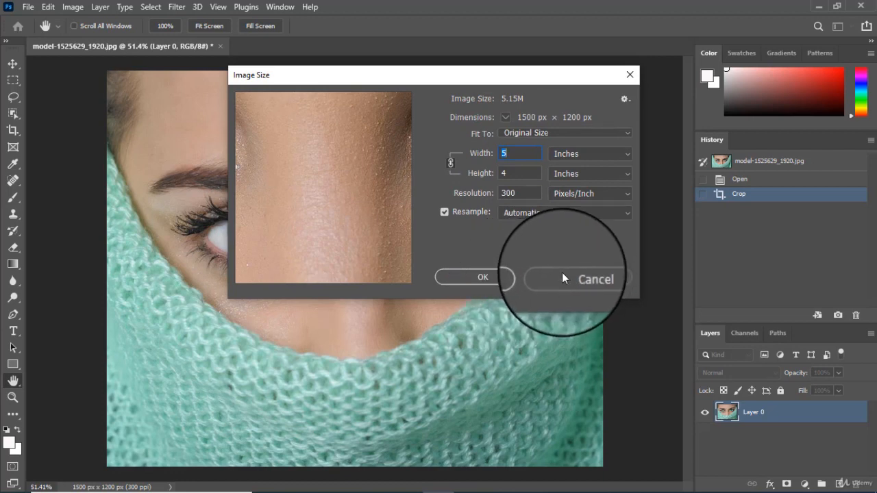
{"action": "left_click", "coordinate": [506, 272]}
Try to set the Crop tool's width to 1600 without giving a unit
{"action": "left_click", "coordinate": [12, 129]}
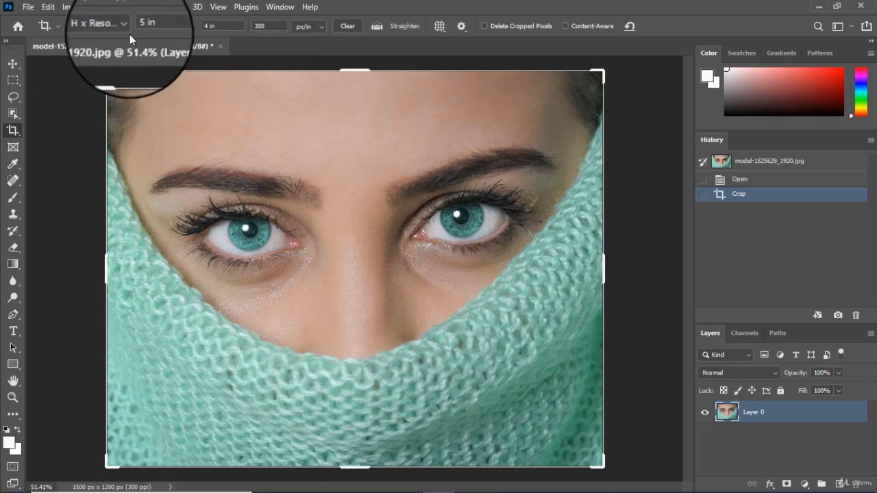
{"action": "left_click", "coordinate": [165, 26]}
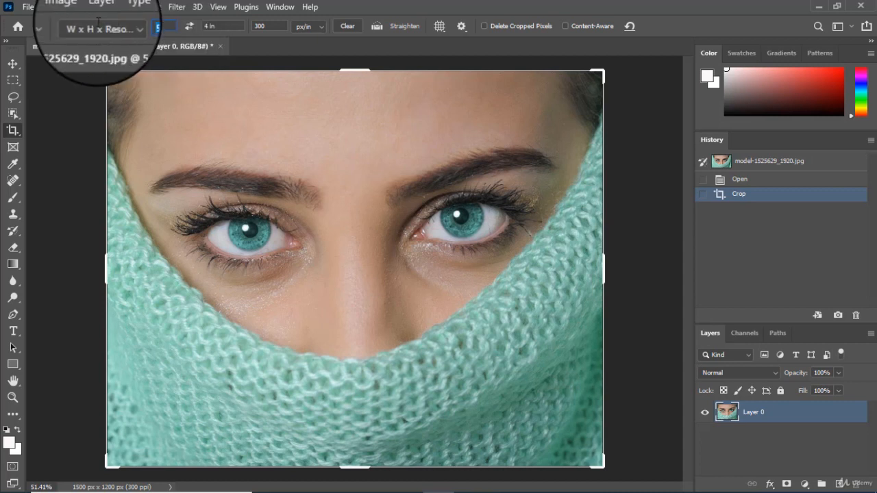
{"action": "type", "text": "1"}
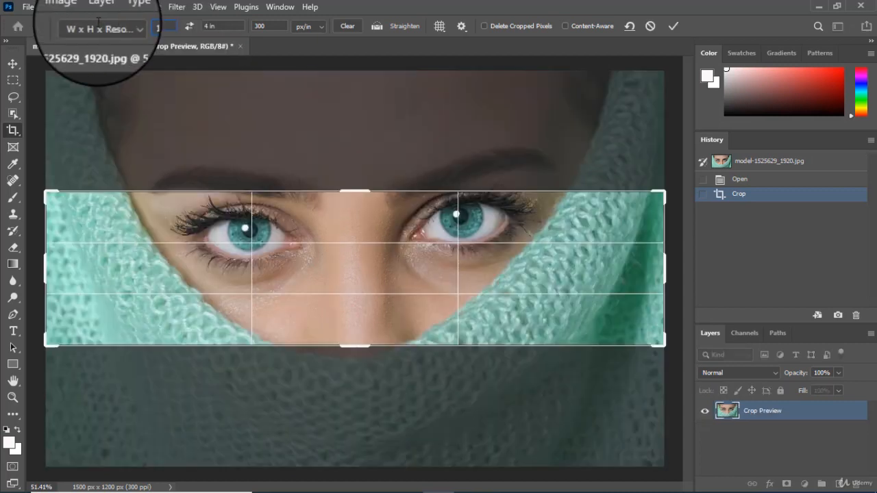
{"action": "type", "text": "60"}
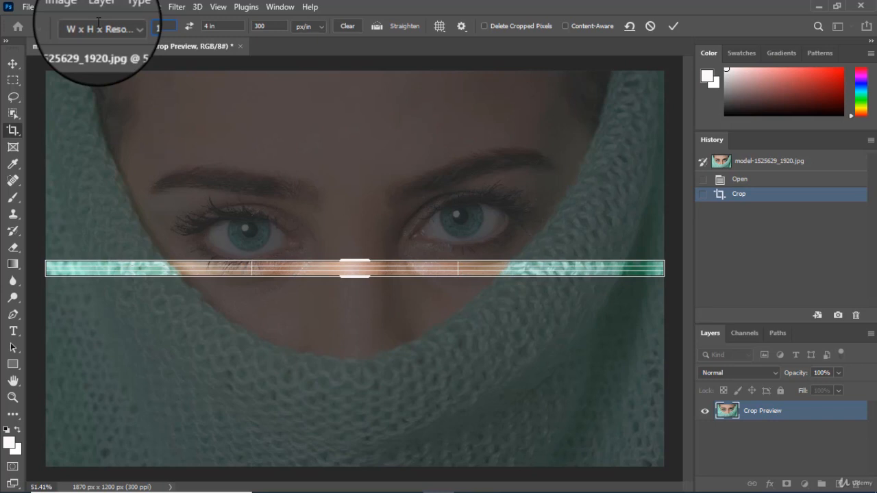
{"action": "type", "text": "0"}
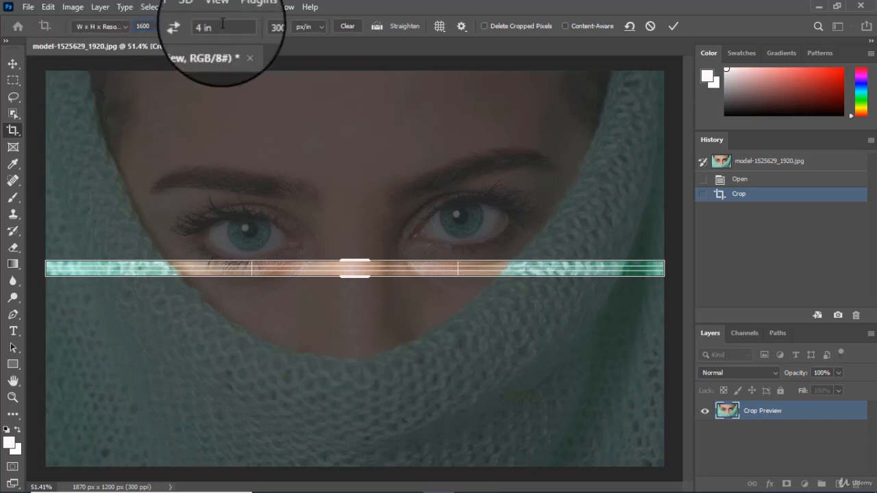
{"action": "key", "text": "Return"}
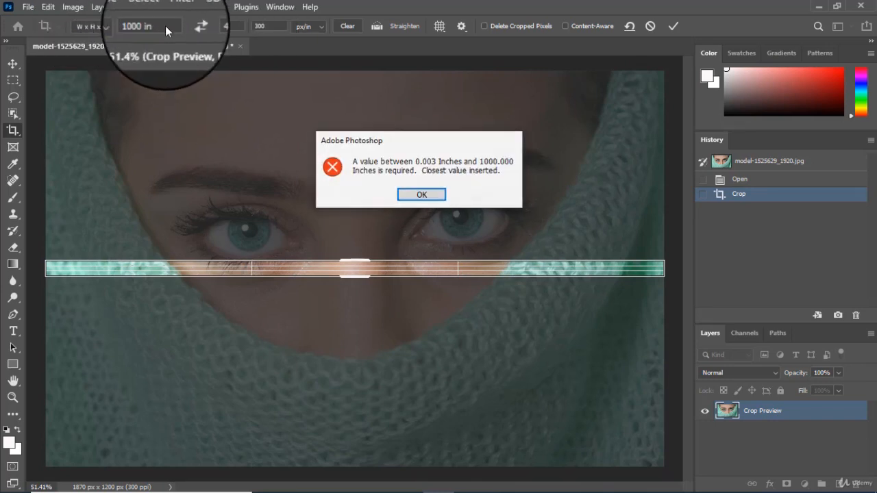
{"action": "left_click", "coordinate": [435, 196]}
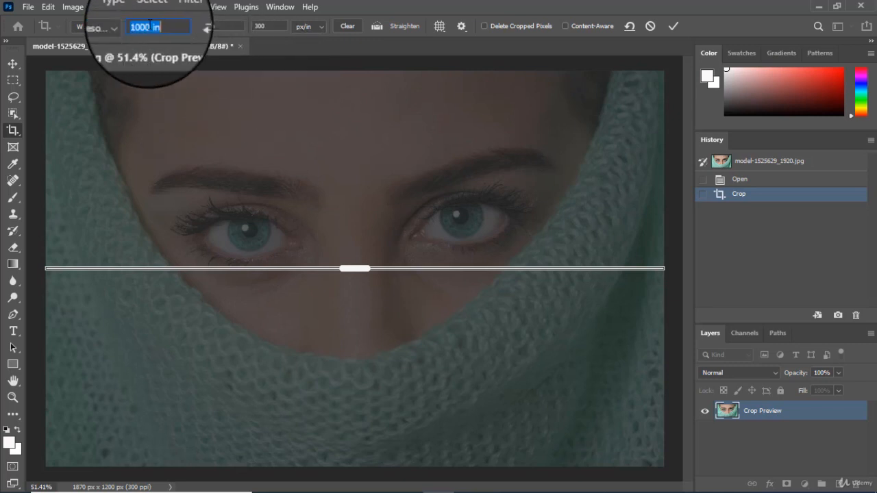
Set the crop dimensions to 1600 px wide by 700 px high
{"action": "type", "text": "1600"}
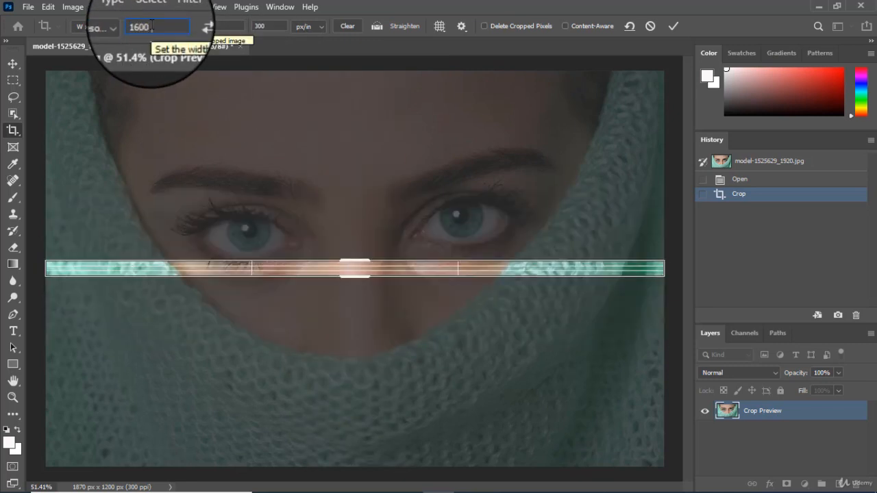
{"action": "type", "text": " px"}
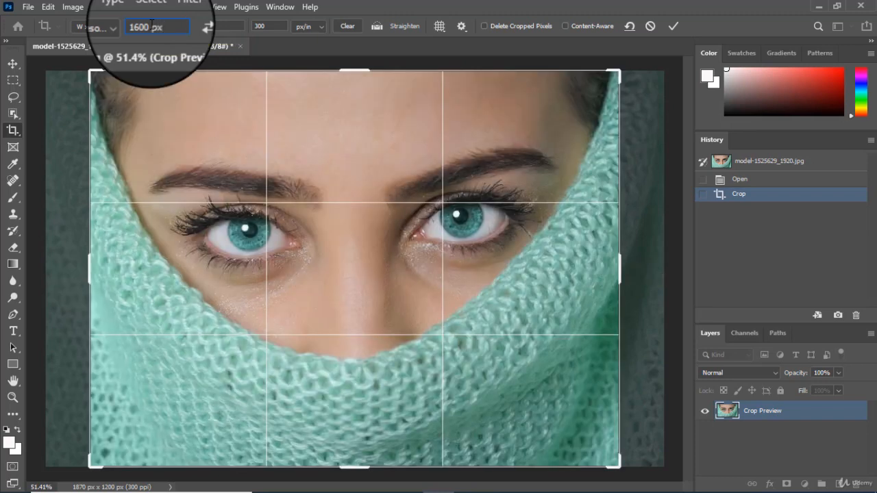
{"action": "key", "text": "Tab"}
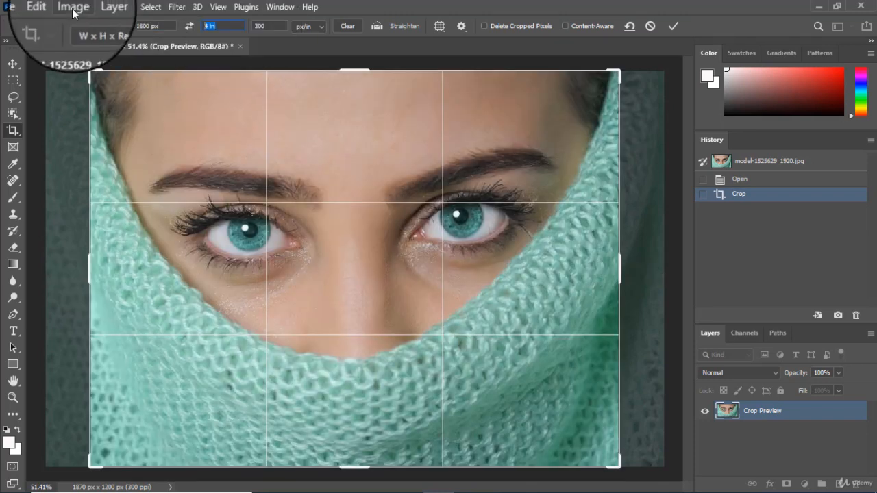
{"action": "type", "text": "700"}
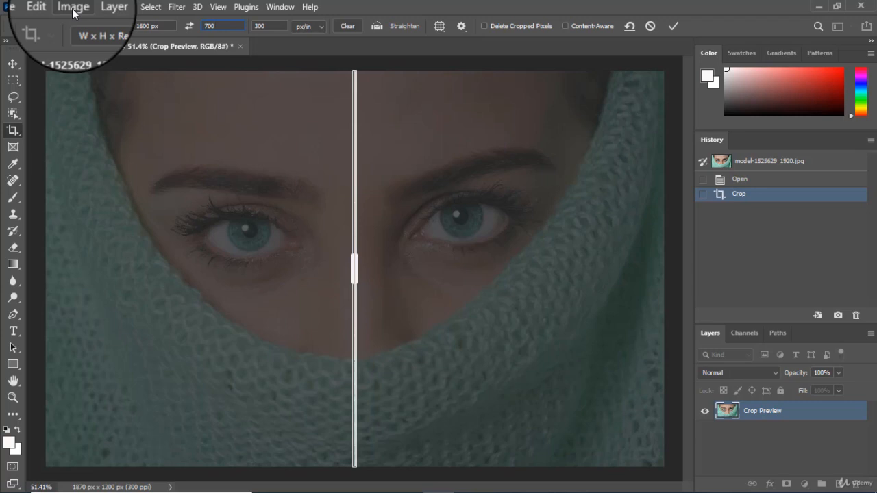
{"action": "type", "text": " px"}
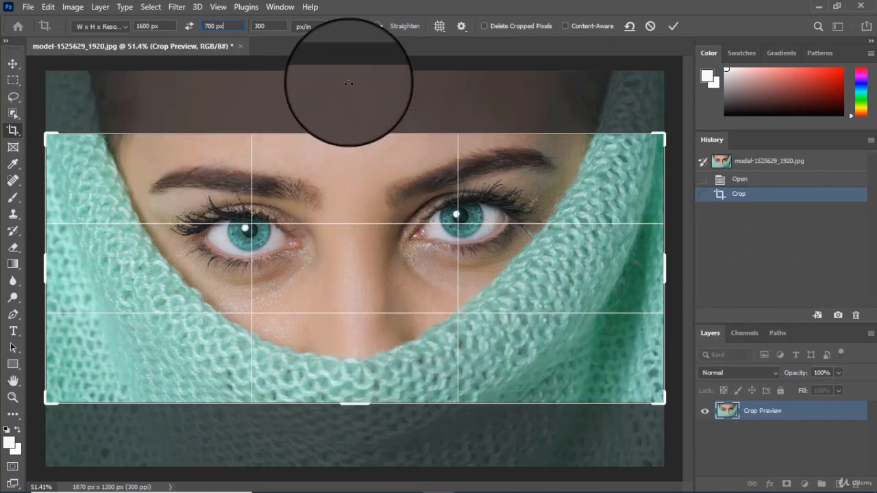
Shift the photo slightly down inside the crop frame and apply the crop
{"action": "left_click", "coordinate": [271, 28]}
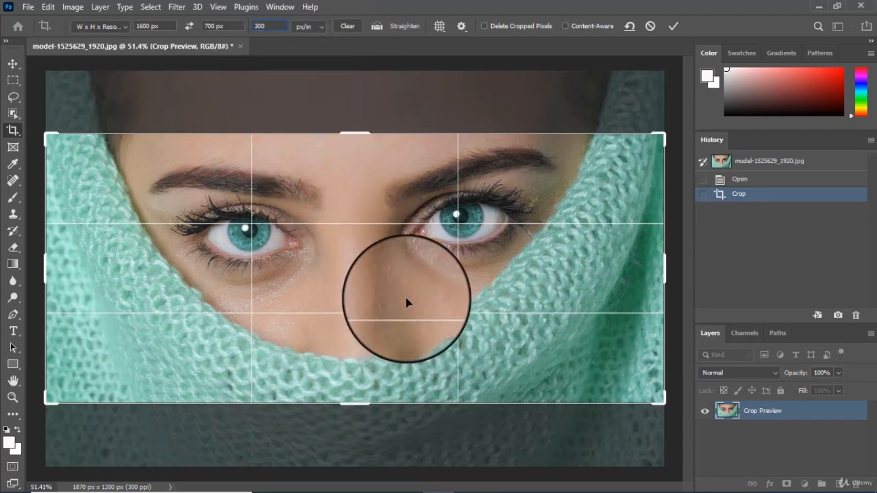
{"action": "left_click_drag", "start_coordinate": [406, 298], "coordinate": [405, 328]}
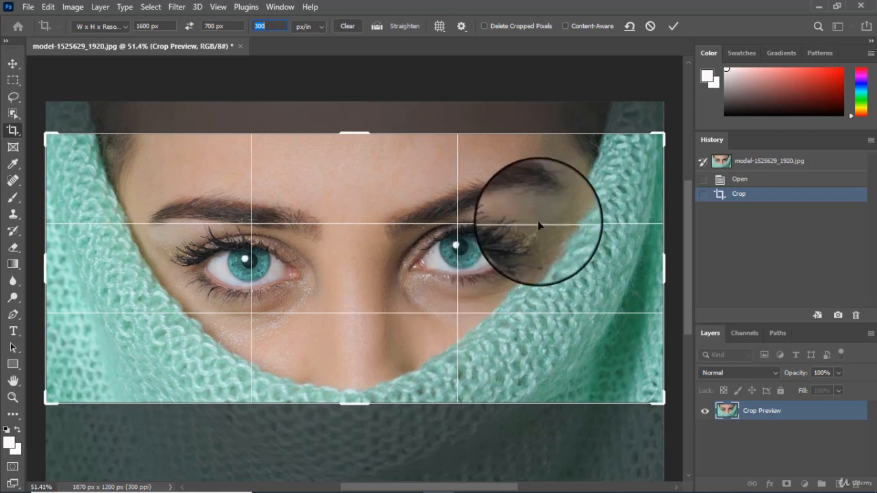
{"action": "left_click", "coordinate": [674, 25]}
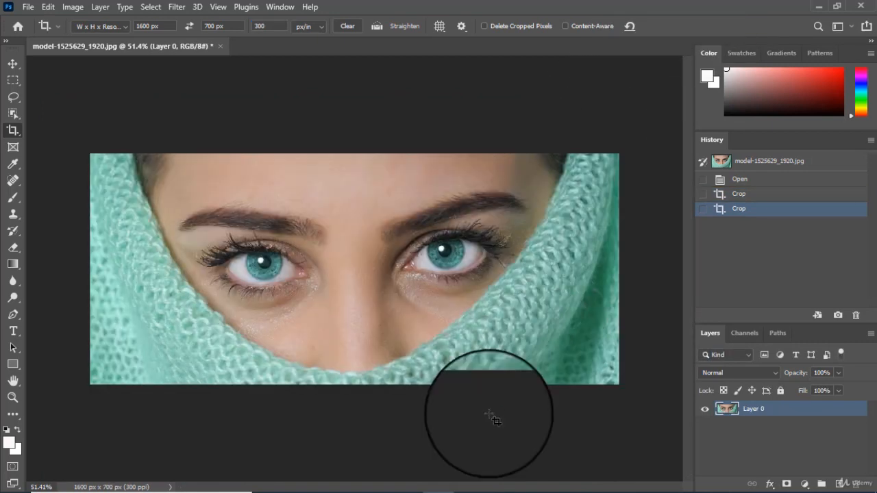
Revert the photo to its Open history state, discarding both crops
{"action": "mouse_move", "coordinate": [566, 490]}
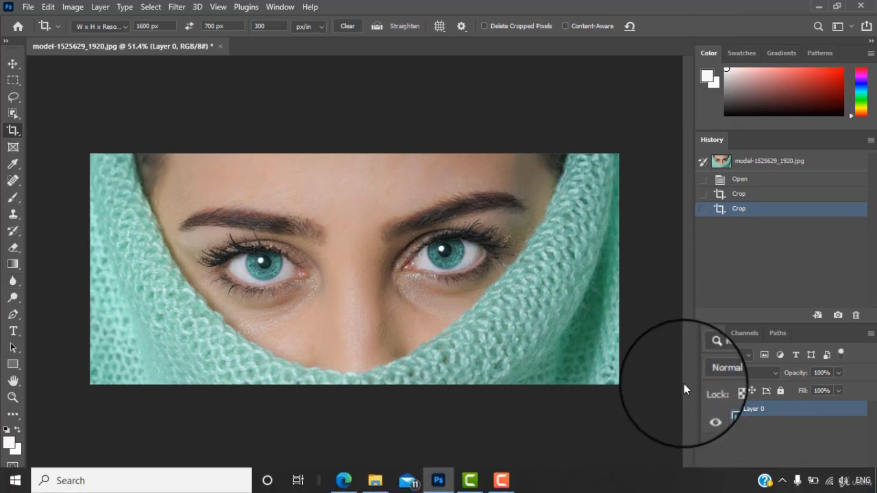
{"action": "left_click", "coordinate": [736, 179]}
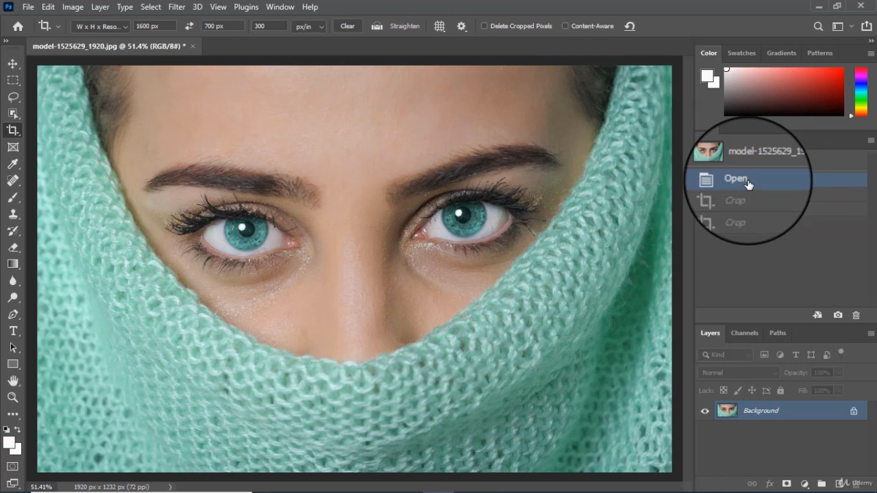
Set the Rectangular Marquee tool to a Fixed Size of 1600 px wide by 700 px high
{"action": "key", "text": "m"}
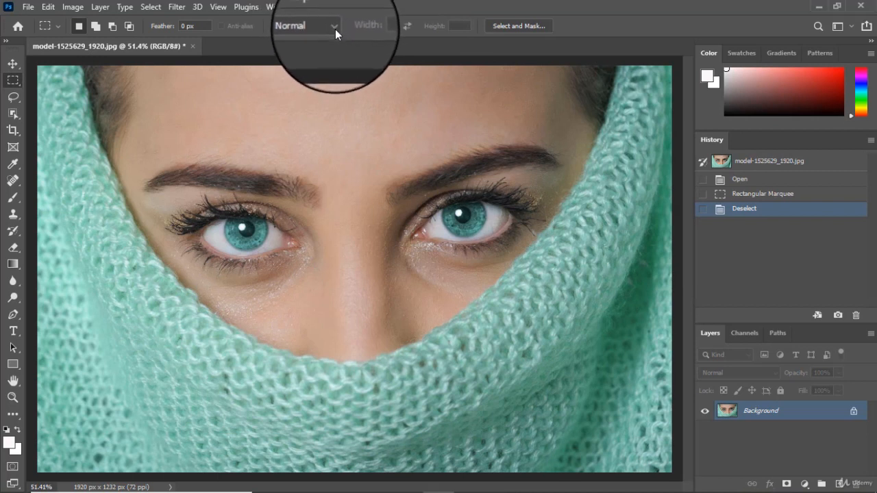
{"action": "left_click", "coordinate": [334, 28]}
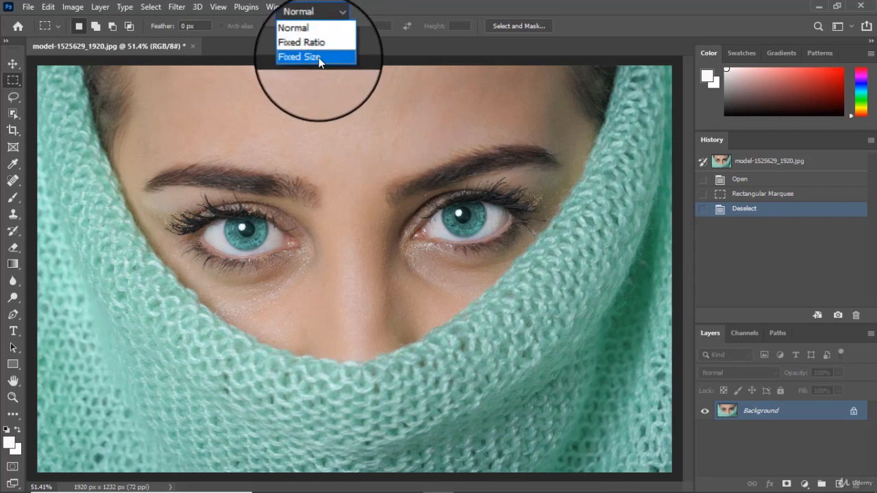
{"action": "left_click", "coordinate": [320, 58]}
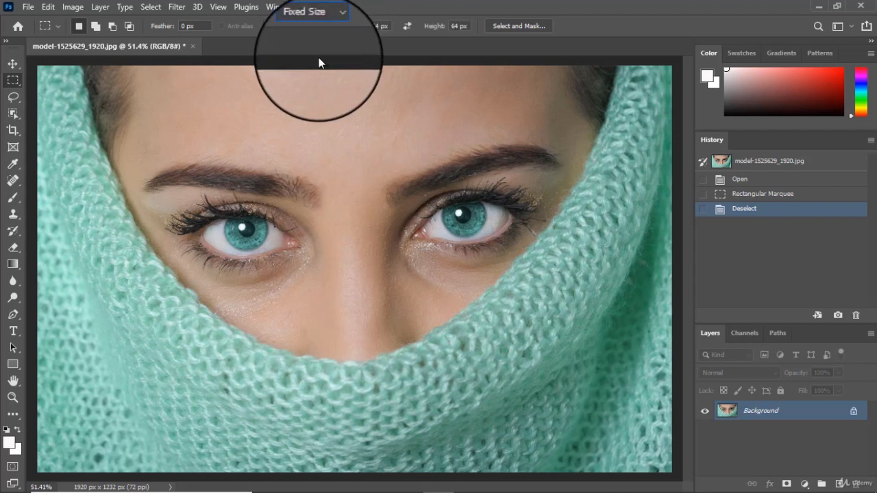
{"action": "double_click", "coordinate": [375, 27]}
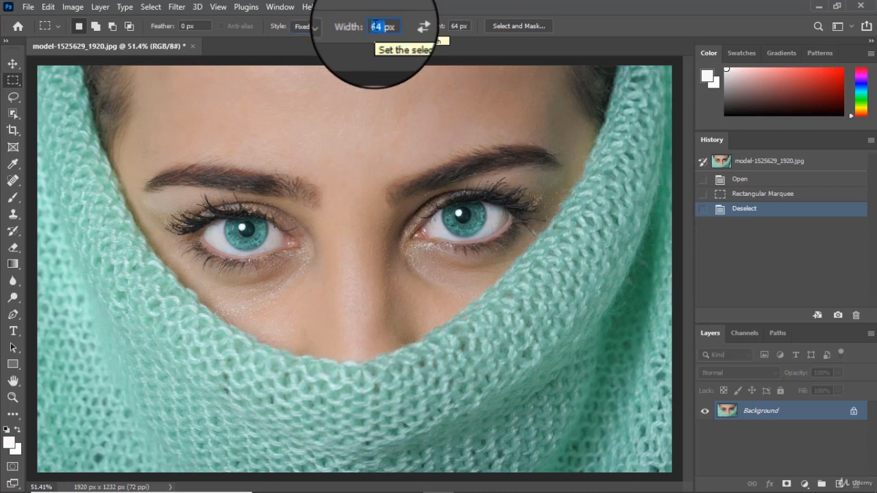
{"action": "type", "text": "1600p"}
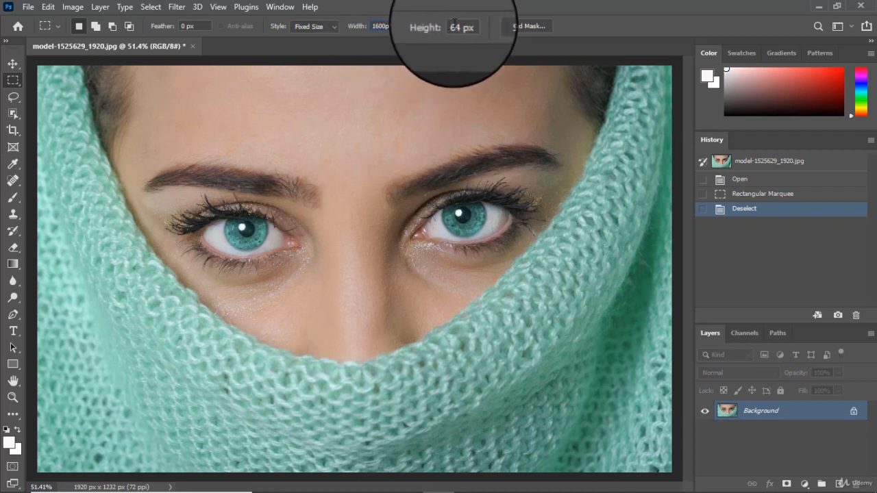
{"action": "double_click", "coordinate": [454, 27]}
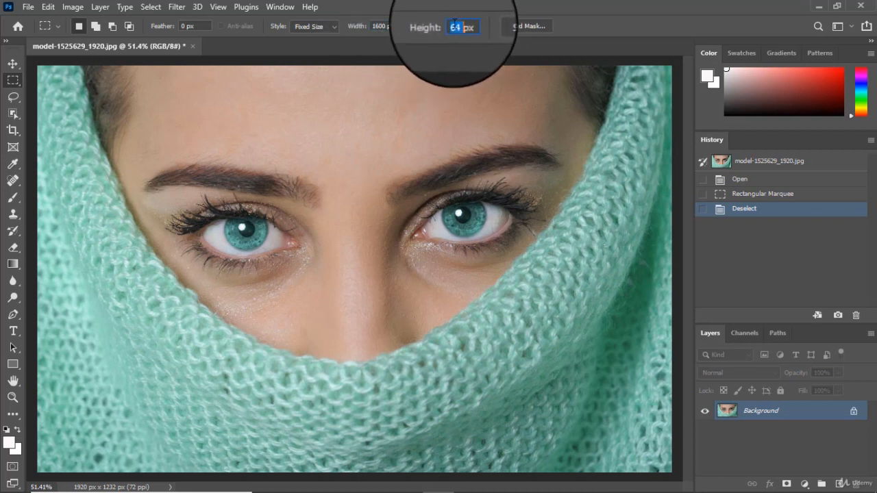
{"action": "type", "text": "700"}
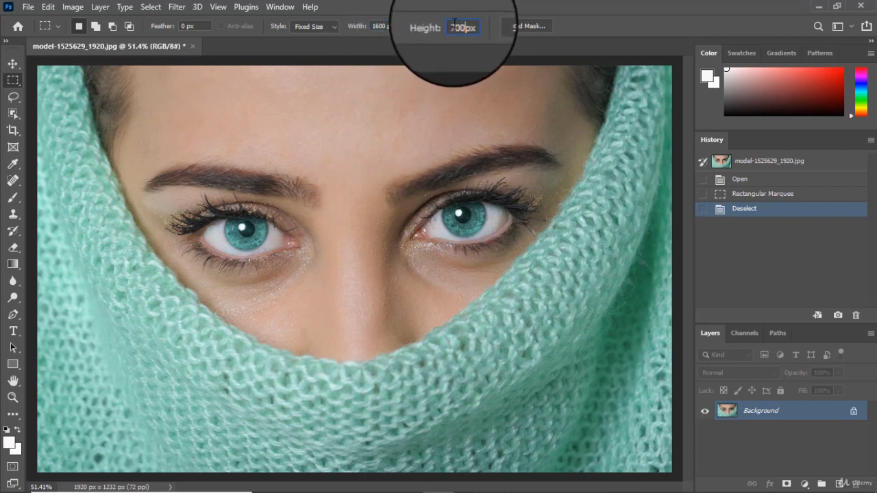
Place the fixed-size marquee selection, center it horizontally around both eyes, and crop the photo to it
{"action": "left_click", "coordinate": [325, 150]}
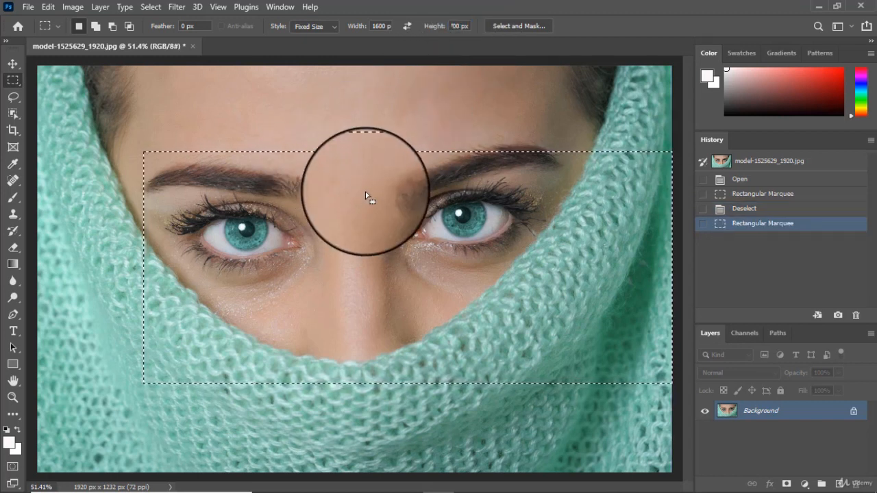
{"action": "left_click_drag", "start_coordinate": [365, 192], "coordinate": [310, 177]}
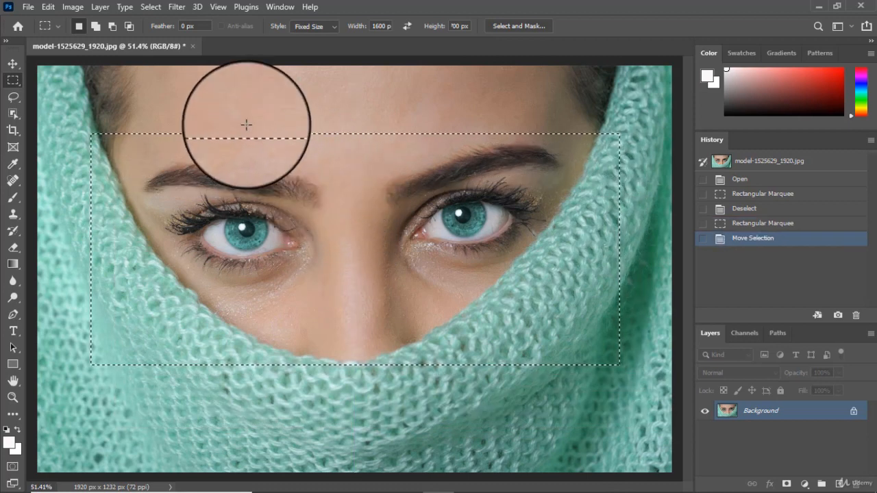
{"action": "left_click", "coordinate": [77, 8]}
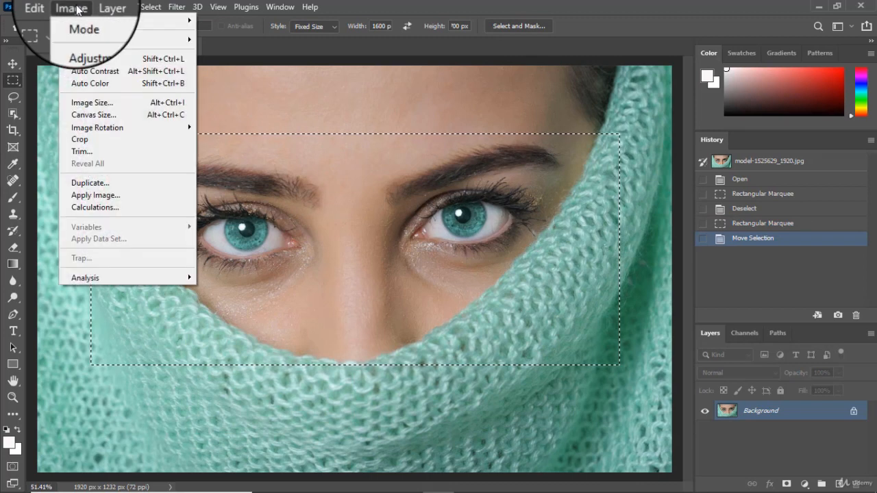
{"action": "left_click", "coordinate": [95, 146]}
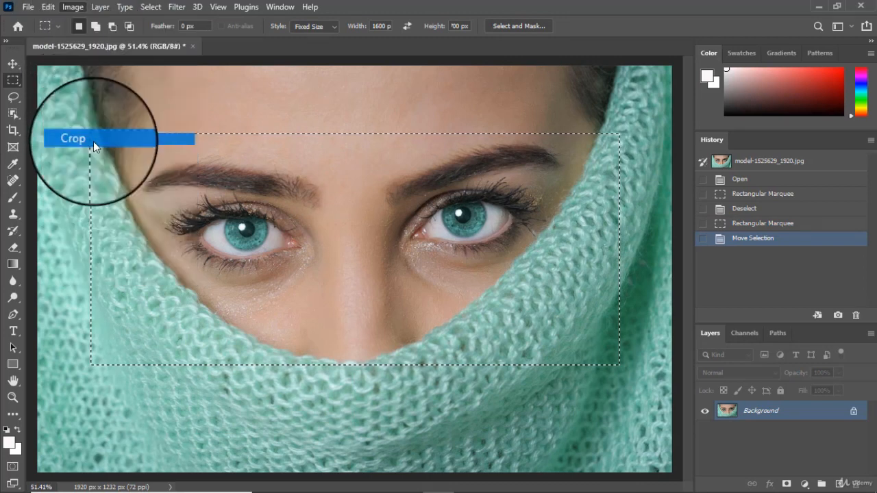